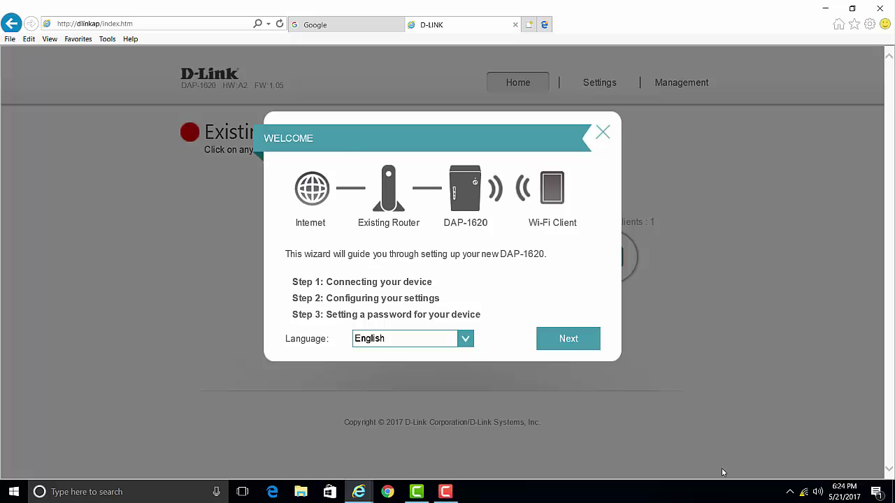
{"action": "left_click", "coordinate": [179, 24]}
{"action": "key", "text": "BackSpace"}
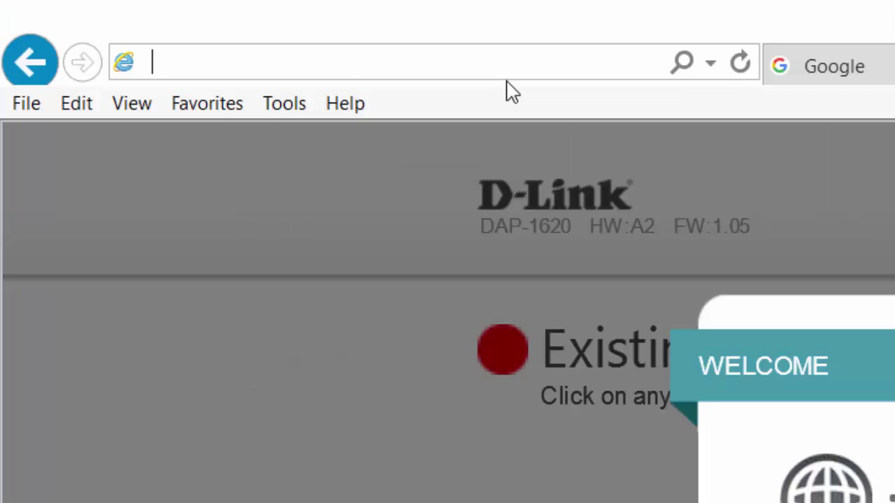
{"action": "type", "text": "dlink"}
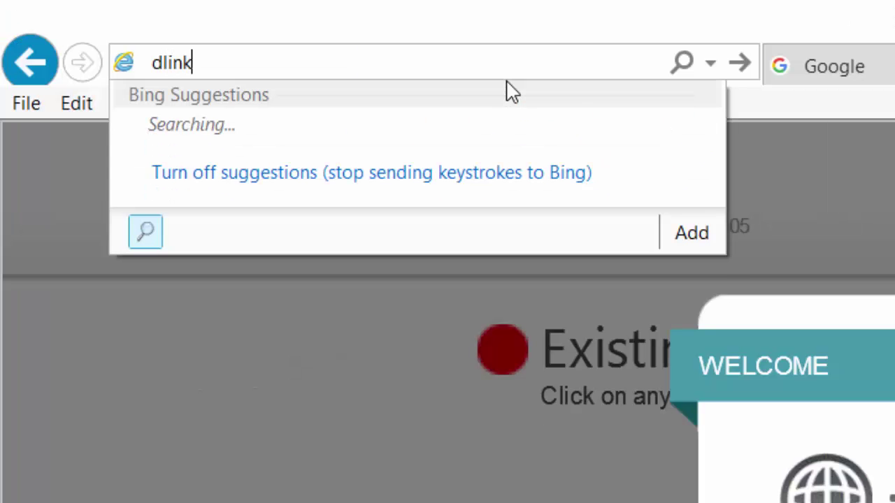
{"action": "type", "text": "ap.local"}
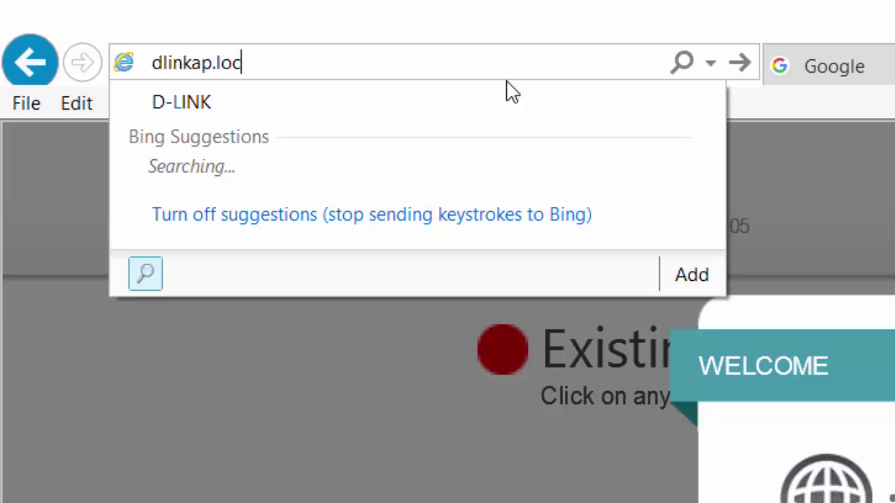
{"action": "key", "text": "Return"}
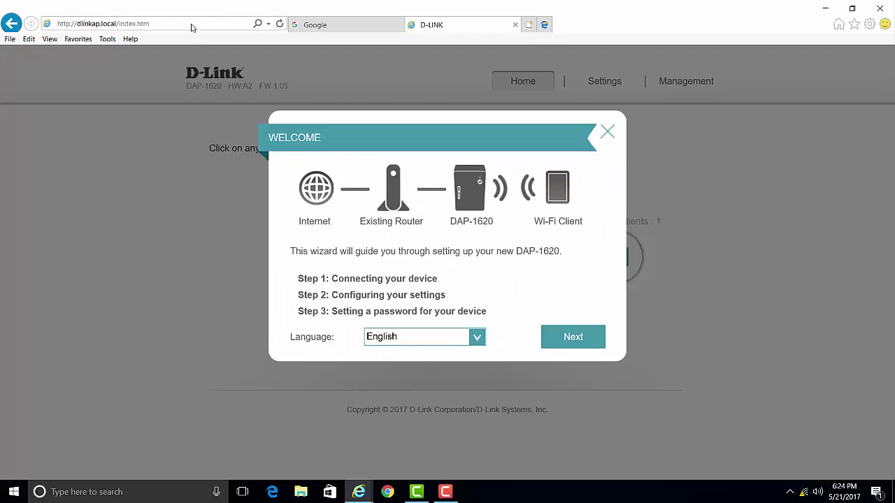
{"action": "left_click", "coordinate": [192, 26]}
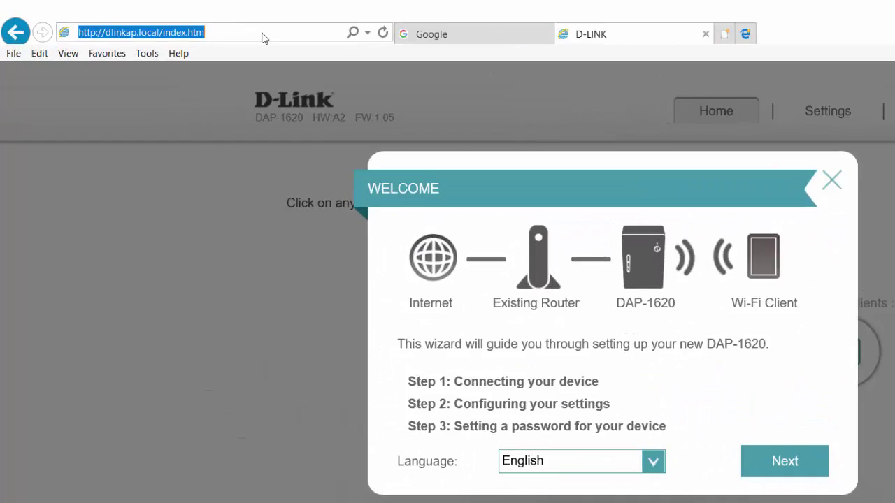
{"action": "type", "text": "192"}
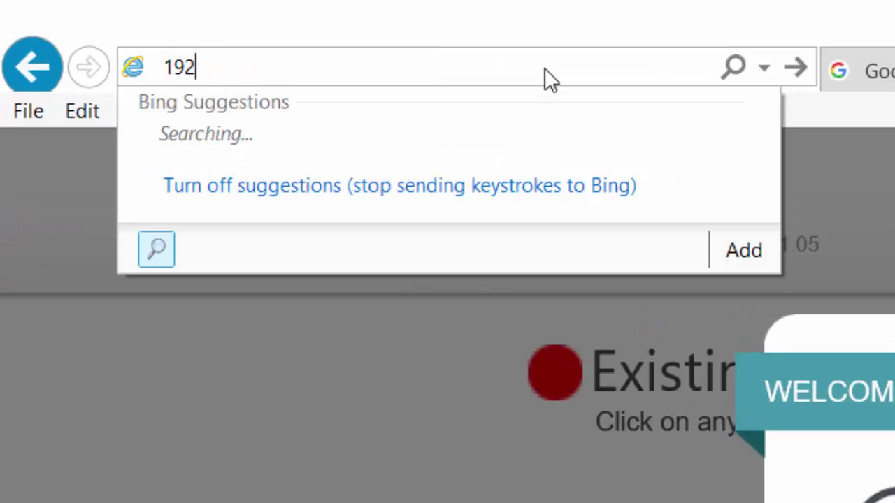
{"action": "type", "text": ".168."}
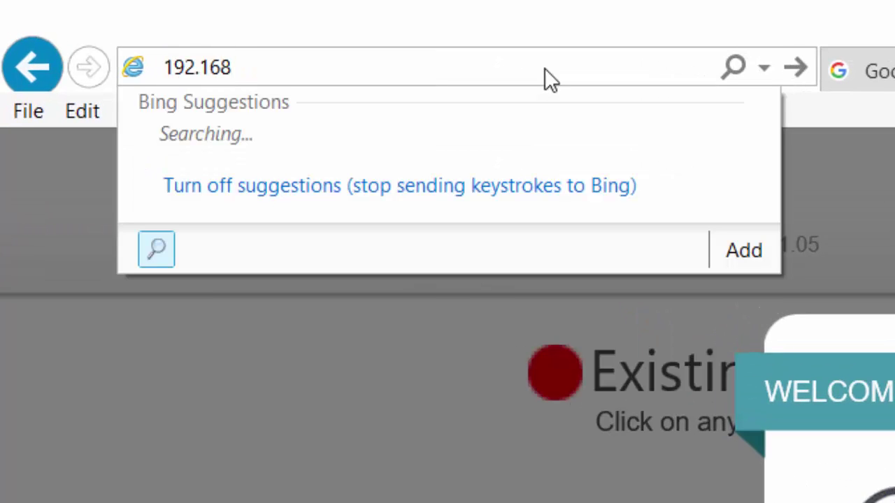
{"action": "type", "text": "0.50"}
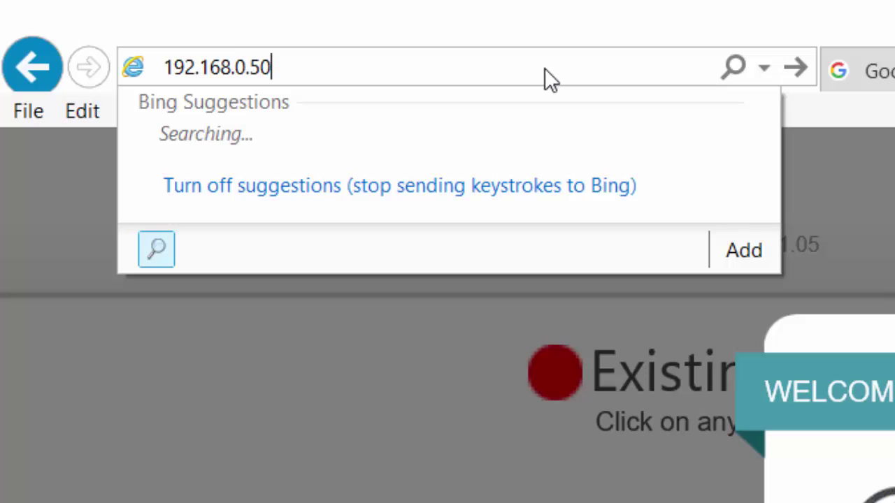
{"action": "key", "text": "Return"}
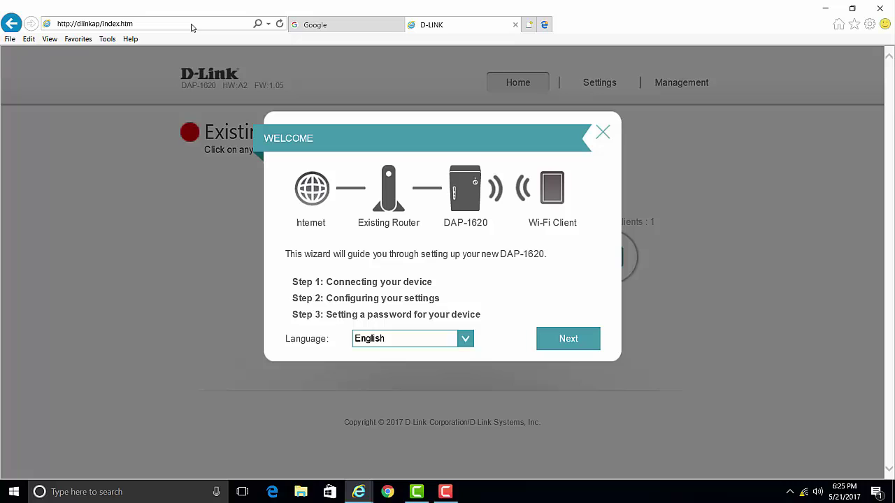
- Start the wizard, choose to extend TS-LabWifi, and enter its Wi-Fi password
{"action": "left_click", "coordinate": [568, 339]}
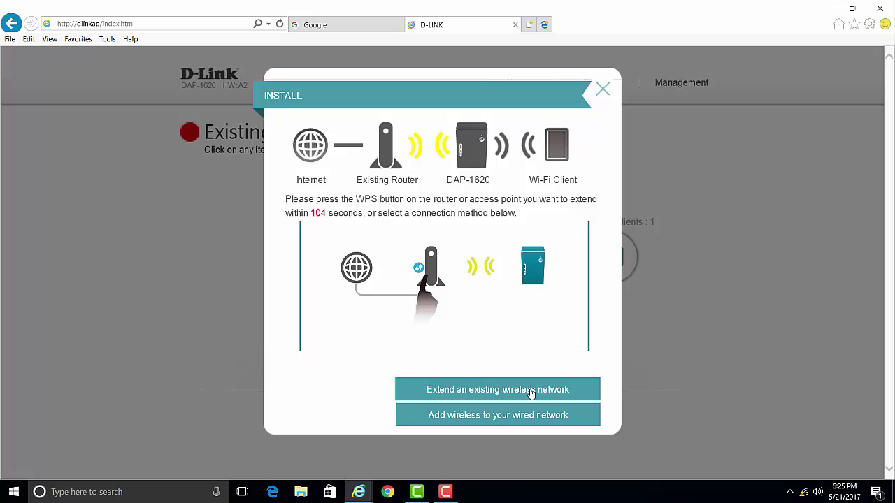
{"action": "left_click", "coordinate": [531, 391]}
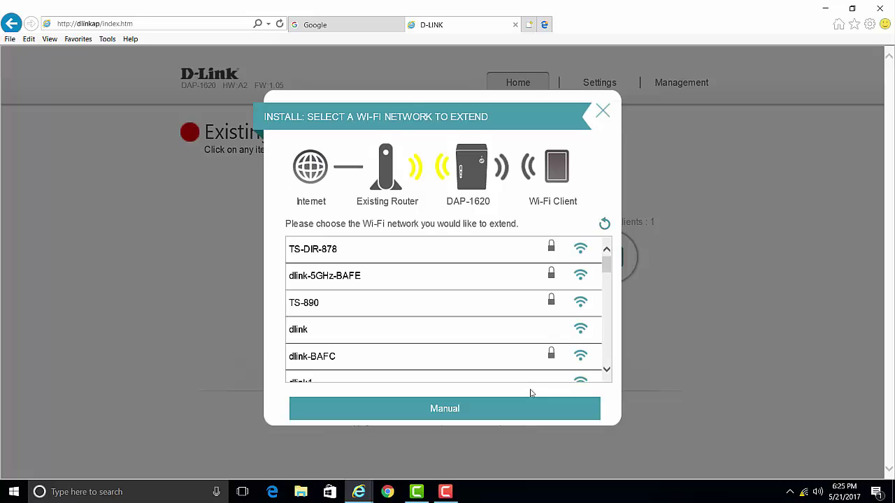
{"action": "scroll", "coordinate": [419, 297], "scroll_direction": "down", "scroll_amount": 2}
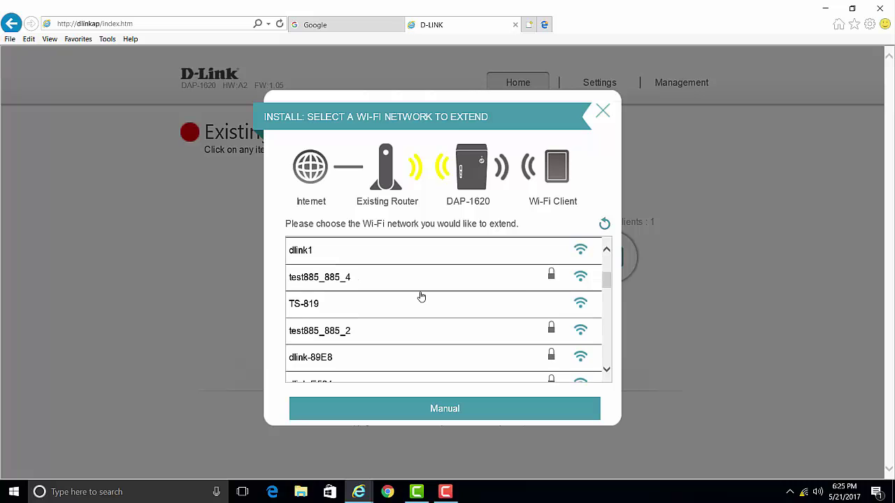
{"action": "scroll", "coordinate": [421, 297], "scroll_direction": "down", "scroll_amount": 2}
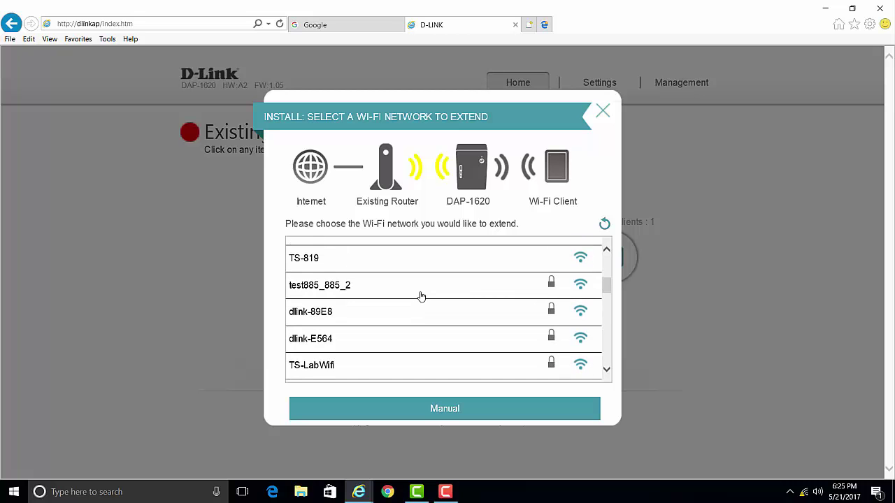
{"action": "left_click", "coordinate": [414, 323]}
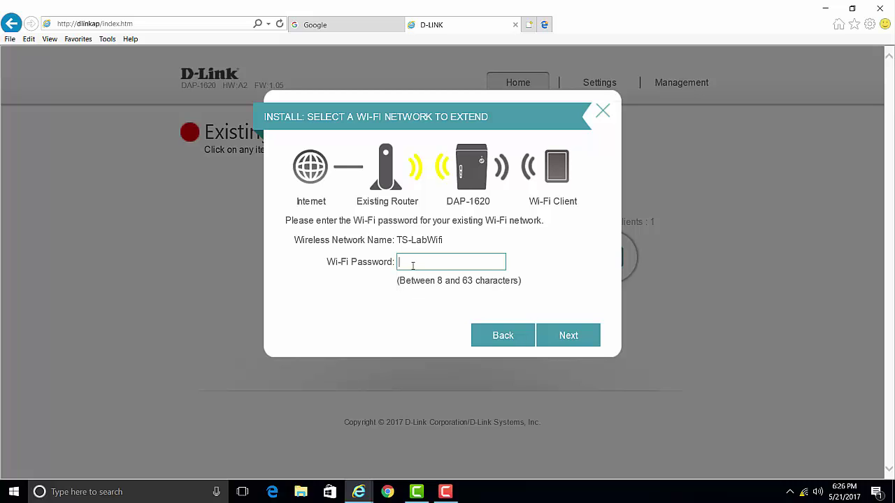
{"action": "type", "text": "**********"}
- Rename the extended 2.4GHz and 5GHz networks to DAP-1620 and DAP-1620-5GHz
{"action": "left_click", "coordinate": [567, 337]}
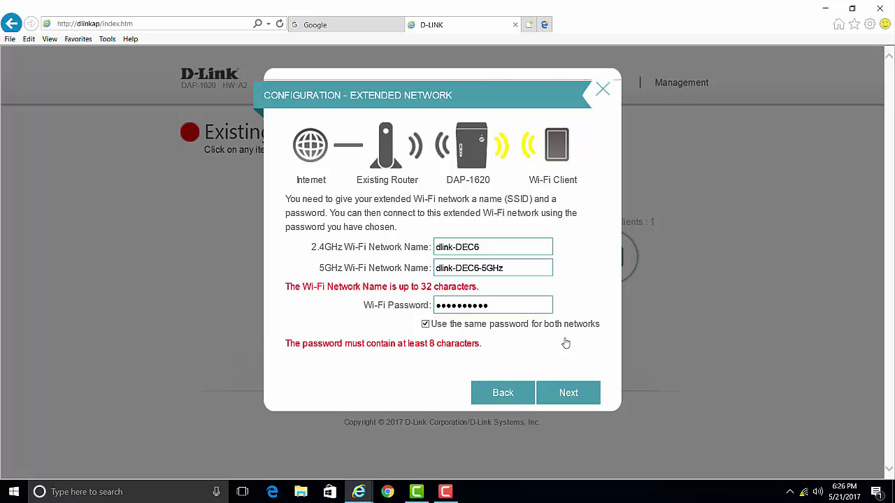
{"action": "left_click", "coordinate": [494, 249]}
{"action": "key", "text": "BackSpace"}
{"action": "key", "text": "BackSpace"}
{"action": "key", "text": "BackSpace"}
{"action": "key", "text": "BackSpace"}
{"action": "key", "text": "BackSpace"}
{"action": "key", "text": "BackSpace"}
{"action": "key", "text": "BackSpace"}
{"action": "key", "text": "BackSpace"}
{"action": "key", "text": "BackSpace"}
{"action": "key", "text": "BackSpace"}
{"action": "type", "text": "DAP-1620"}
{"action": "left_click", "coordinate": [480, 268]}
{"action": "key", "text": "BackSpace"}
{"action": "key", "text": "BackSpace"}
{"action": "key", "text": "BackSpace"}
{"action": "key", "text": "BackSpace"}
{"action": "key", "text": "BackSpace"}
{"action": "key", "text": "BackSpace"}
{"action": "key", "text": "BackSpace"}
{"action": "key", "text": "BackSpace"}
{"action": "key", "text": "BackSpace"}
{"action": "key", "text": "BackSpace"}
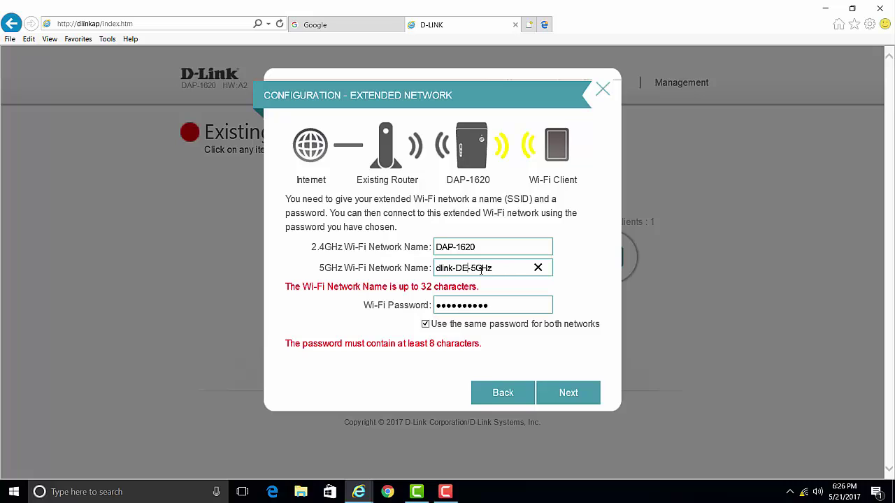
{"action": "type", "text": "DAP-1620"}
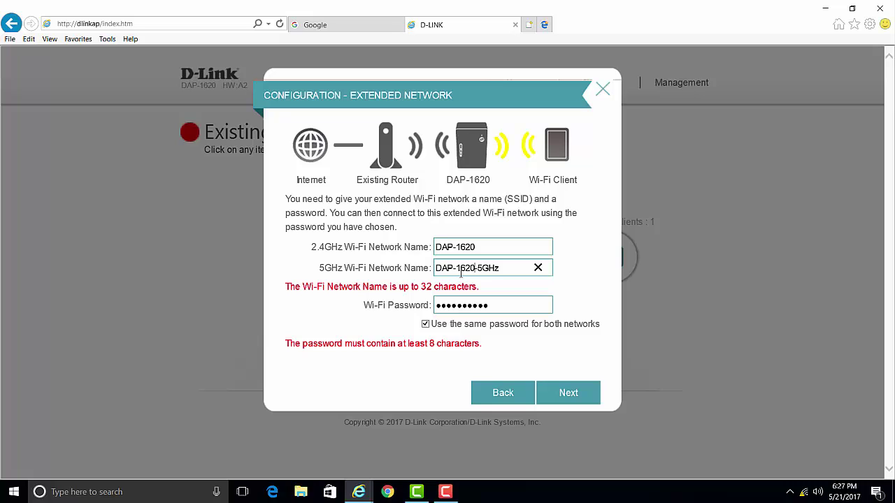
- Replace the extended network's Wi-Fi password with a new one
{"action": "left_click", "coordinate": [496, 304]}
{"action": "key", "text": "BackSpace"}
{"action": "key", "text": "BackSpace"}
{"action": "key", "text": "BackSpace"}
{"action": "key", "text": "BackSpace"}
{"action": "key", "text": "BackSpace"}
{"action": "key", "text": "BackSpace"}
{"action": "key", "text": "BackSpace"}
{"action": "key", "text": "BackSpace"}
{"action": "key", "text": "BackSpace"}
{"action": "key", "text": "BackSpace"}
{"action": "type", "text": "12345678"}
- Enter an administrator password for the DAP-1620 and proceed to the summary
{"action": "left_click", "coordinate": [557, 395]}
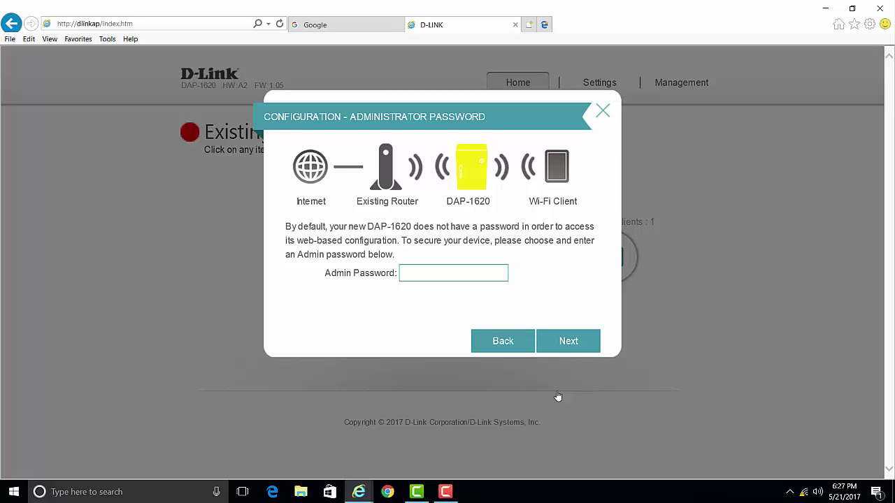
{"action": "left_click", "coordinate": [482, 278]}
{"action": "type", "text": "••••••••"}
{"action": "left_click", "coordinate": [569, 344]}
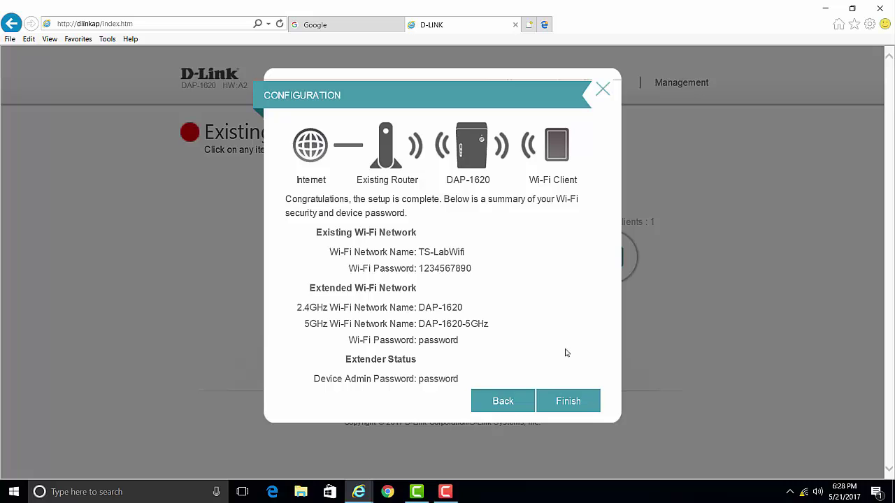
- Finish the wizard, accept the bookmark prompt, and acknowledge the save-and-reboot notice
{"action": "left_click", "coordinate": [569, 402]}
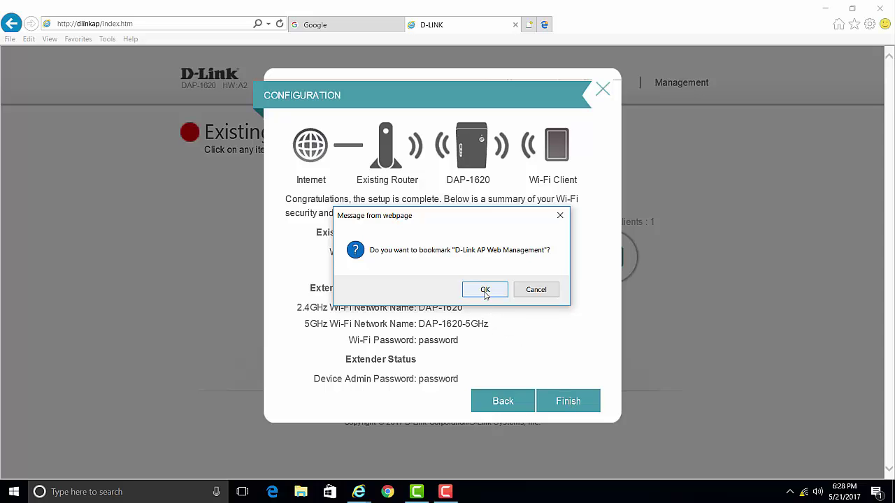
{"action": "left_click", "coordinate": [485, 289]}
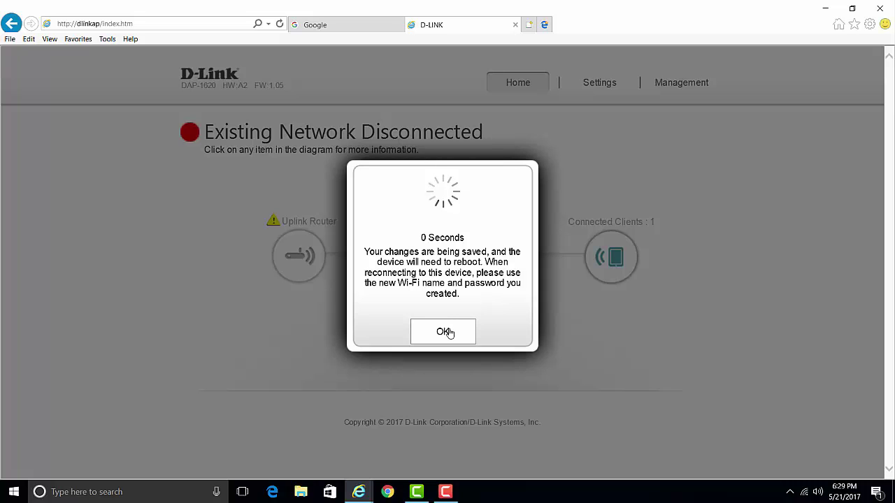
{"action": "left_click", "coordinate": [445, 333]}
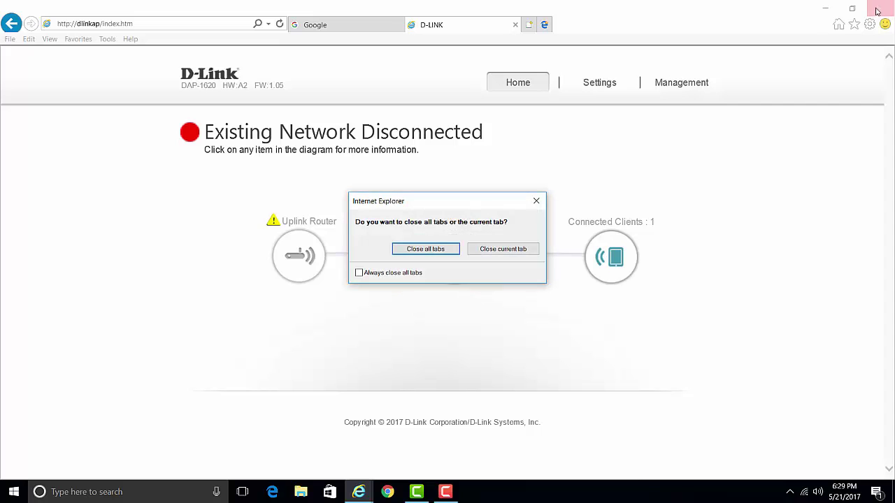
- Close the browser tabs and join DAP-1620-5GHz using the pasted security key
{"action": "left_click", "coordinate": [428, 249]}
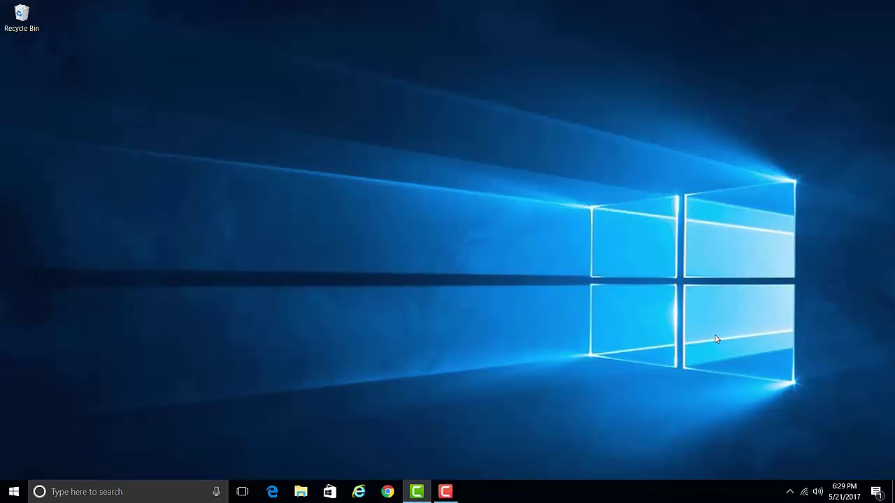
{"action": "left_click", "coordinate": [806, 492]}
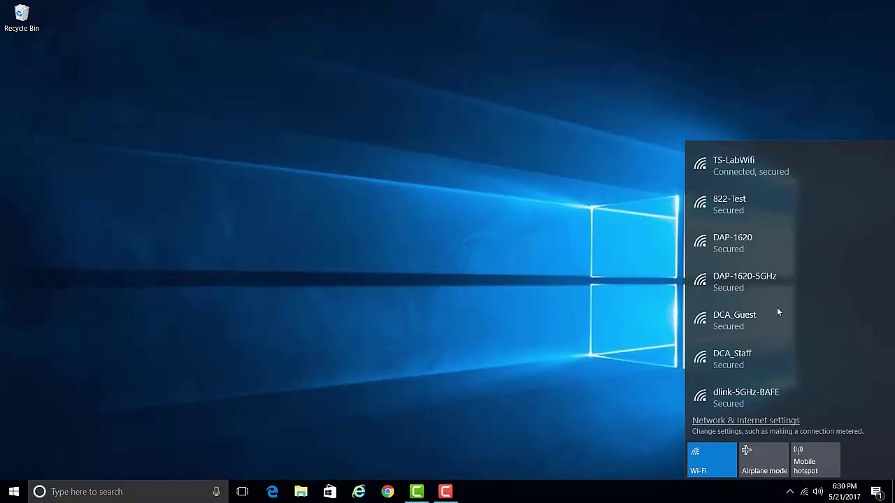
{"action": "left_click", "coordinate": [755, 277]}
{"action": "left_click", "coordinate": [838, 334]}
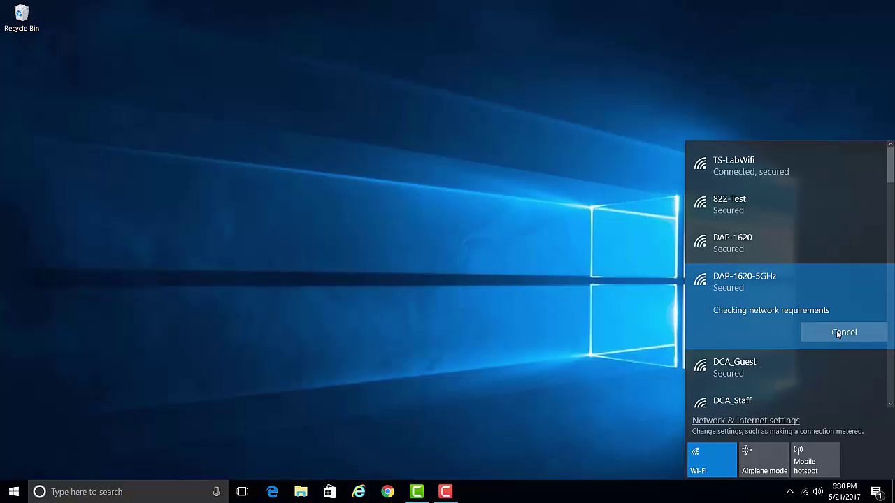
{"action": "key", "text": "ctrl+v"}
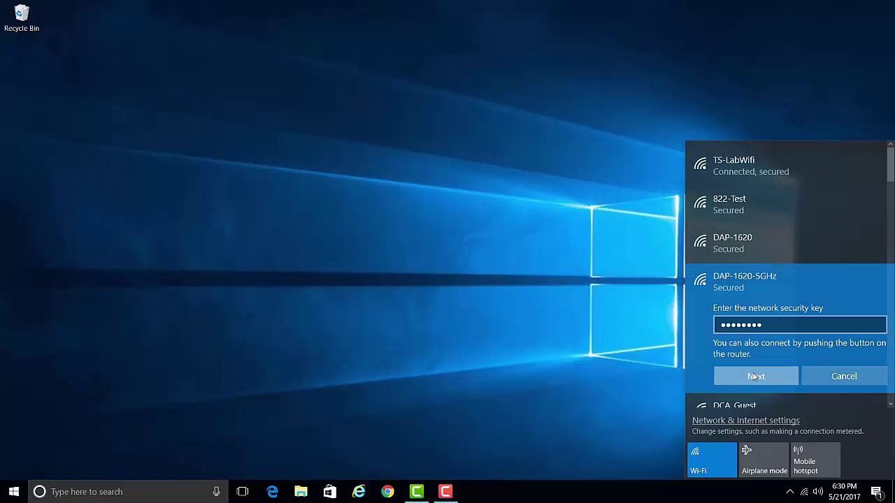
{"action": "left_click", "coordinate": [754, 377]}
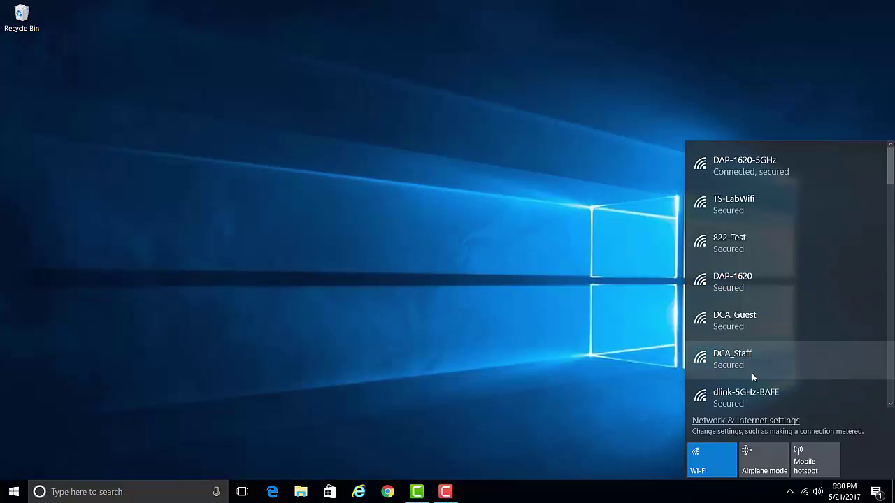